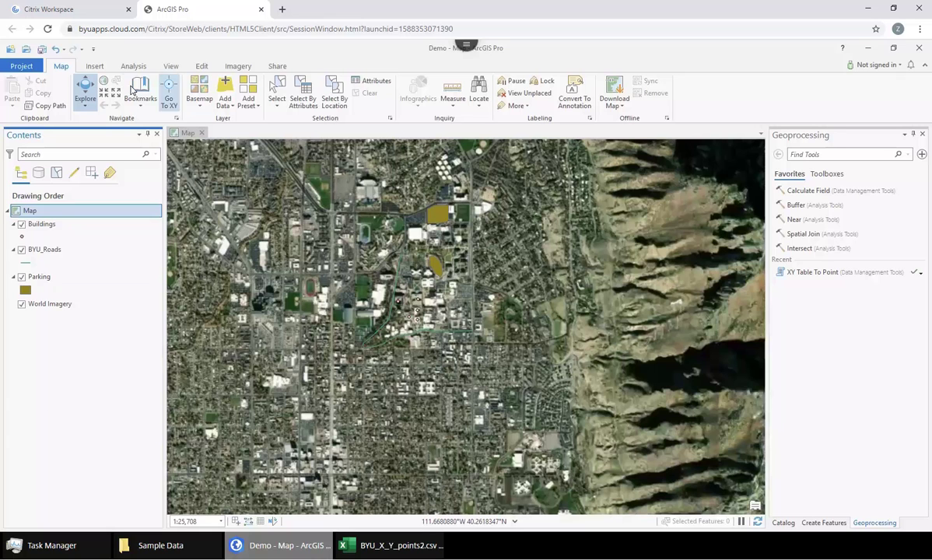
Insert a new blank map from Insert > New Map
click(94, 66)
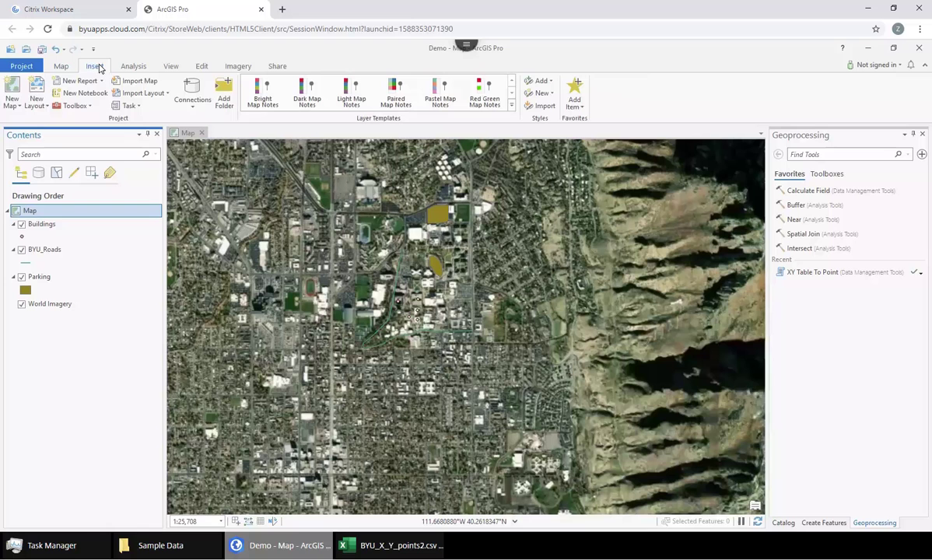
click(11, 102)
click(37, 131)
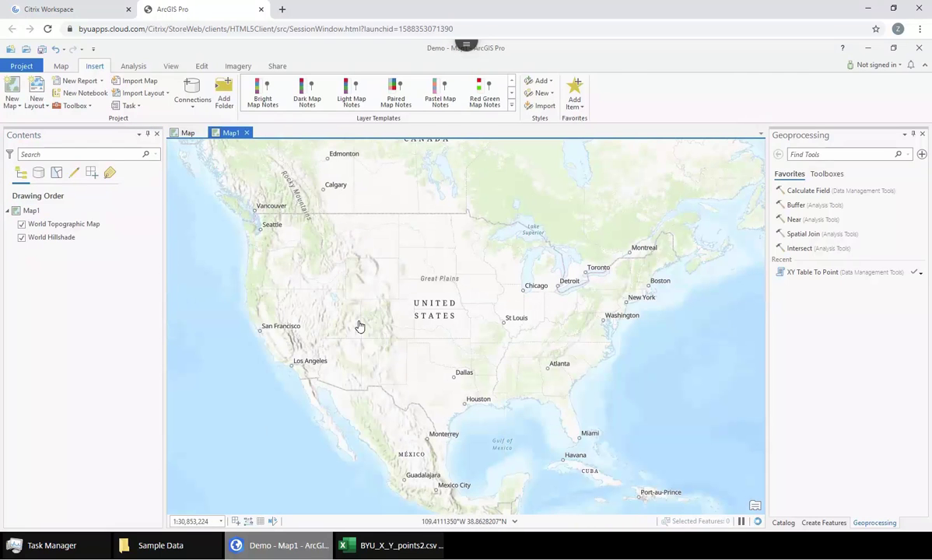
Rename the new Map1 to 'LatLonMap'
click(32, 210)
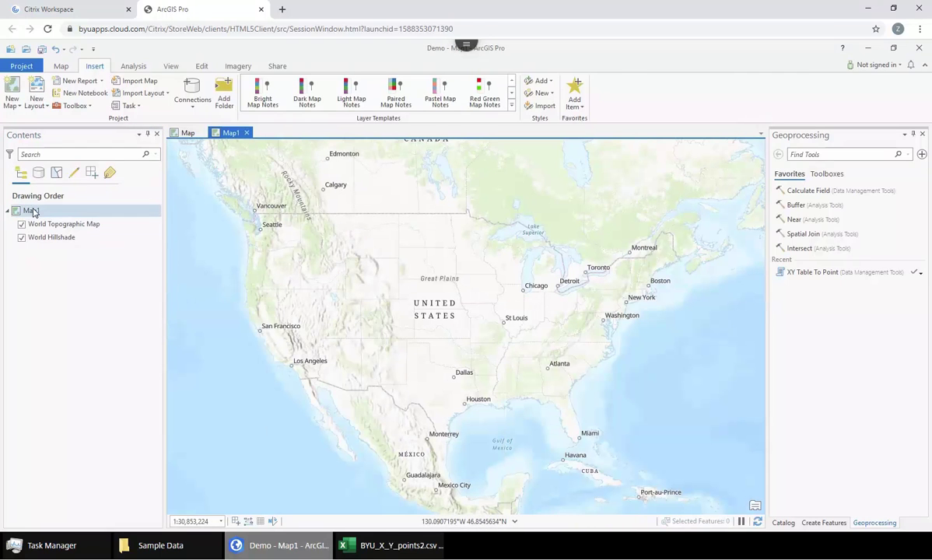
click(186, 133)
click(230, 133)
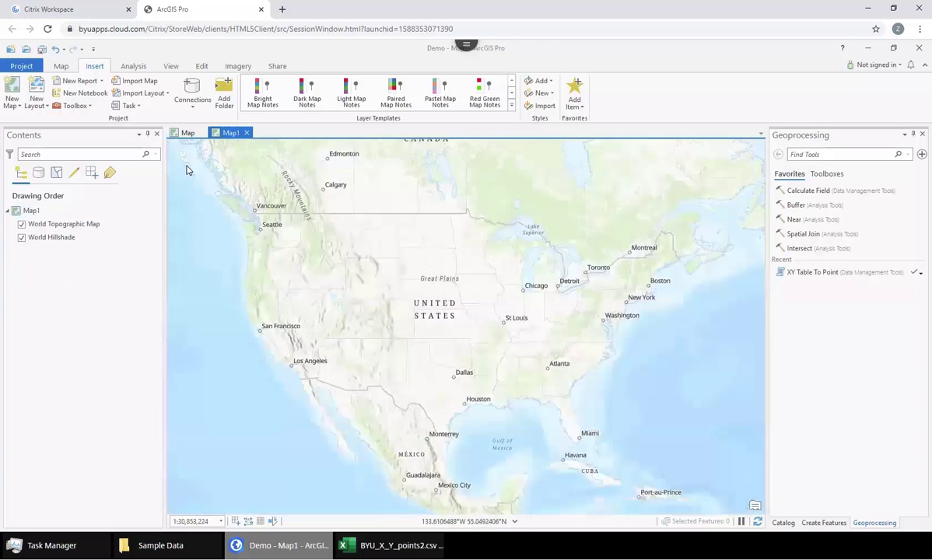
click(32, 212)
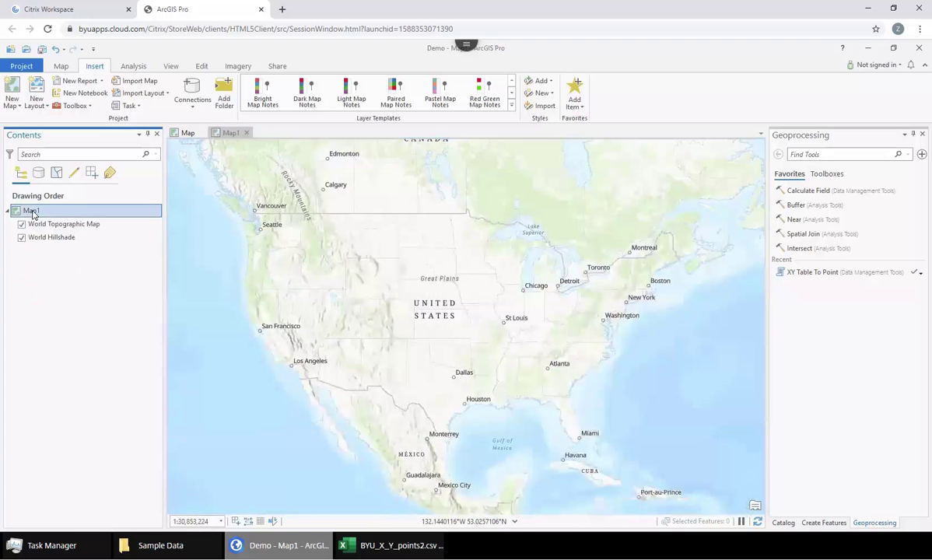
click(32, 211)
text(LatLon)
key(Return)
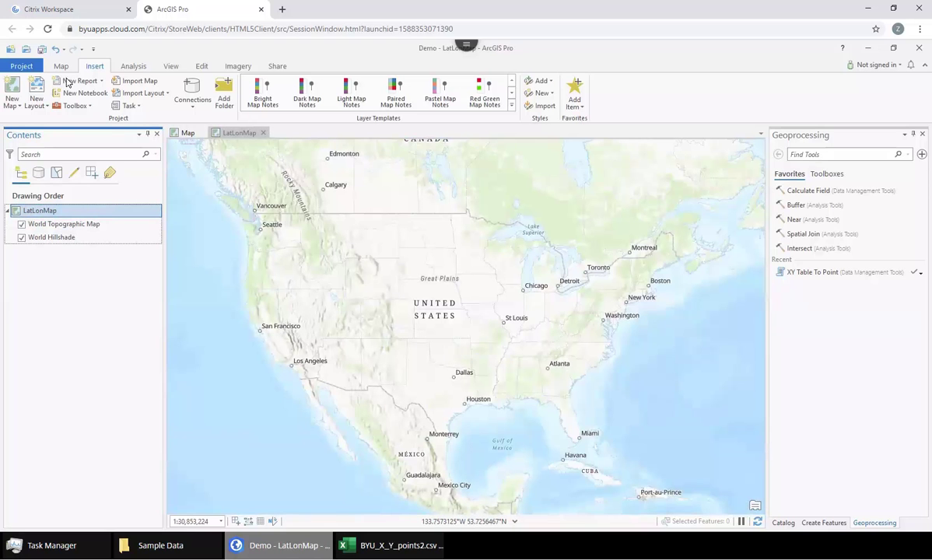
Add BYU_X_Y_points2.csv from Class (X:) > 212 > 212 Spring 2020 > Sample Data to the map
click(59, 66)
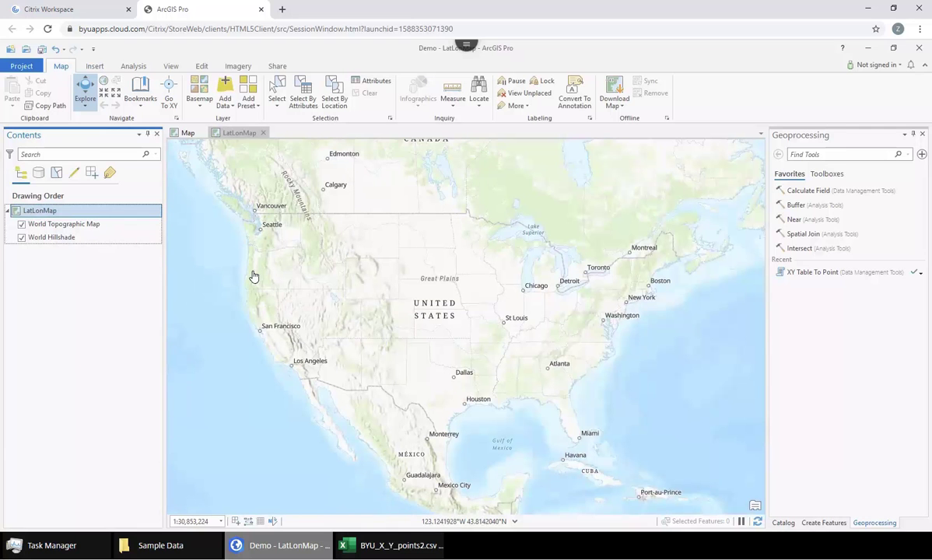
click(226, 88)
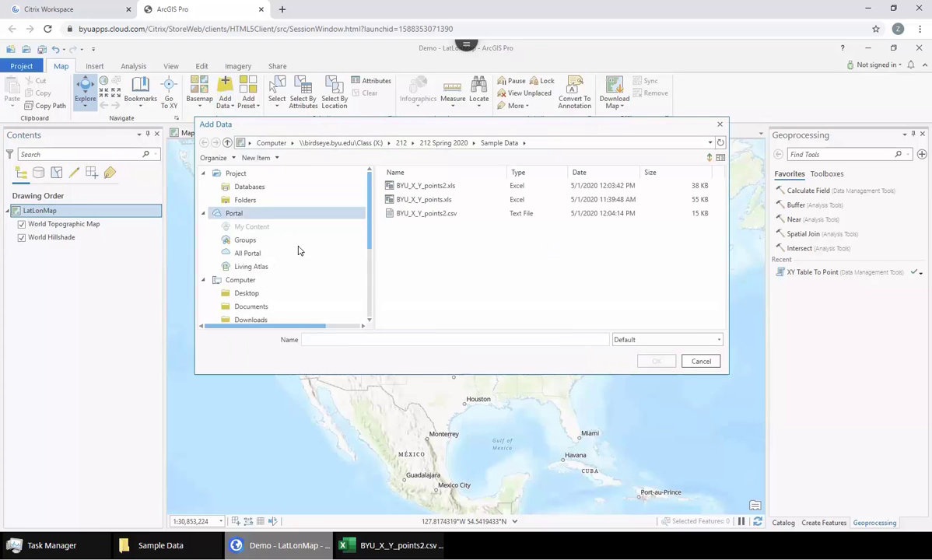
scroll(300, 247, down, 3)
scroll(281, 266, down, 2)
click(311, 302)
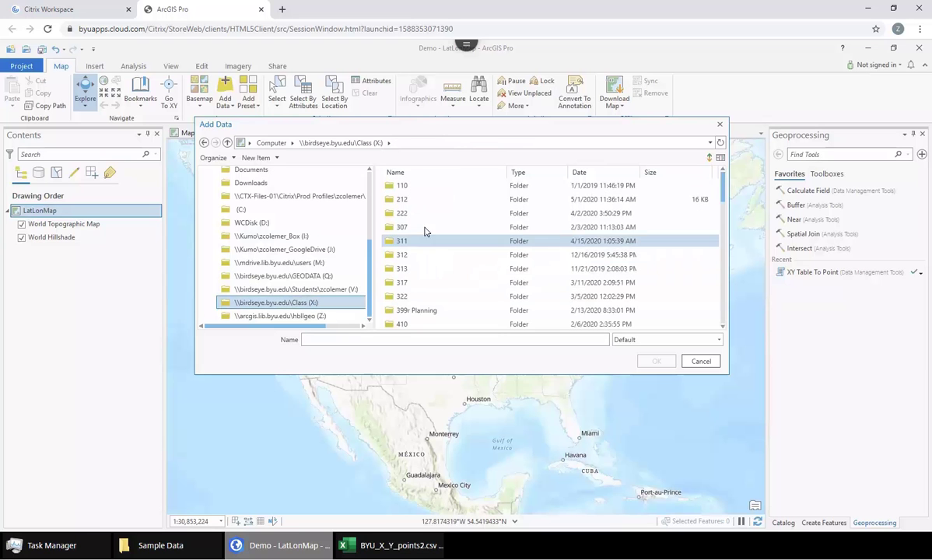
click(419, 202)
double_click(418, 201)
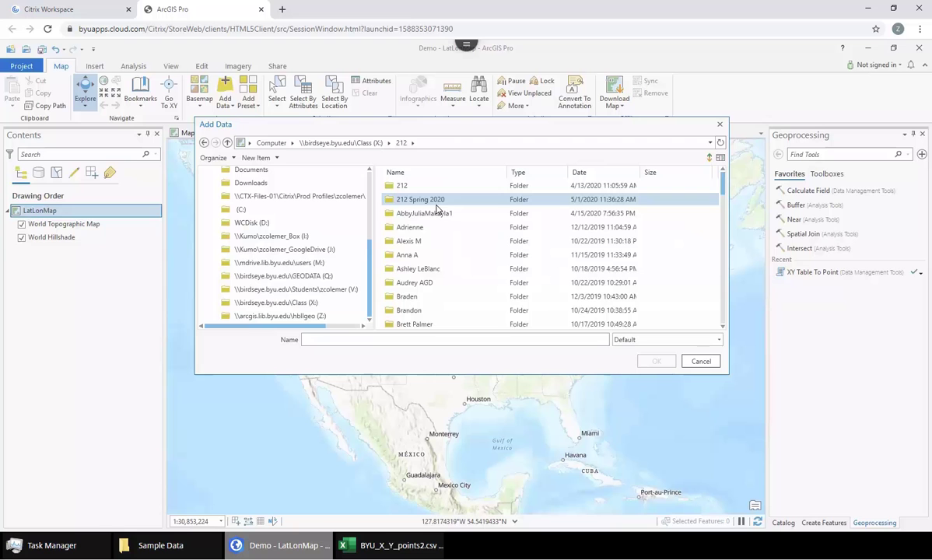
double_click(452, 200)
click(429, 186)
double_click(429, 186)
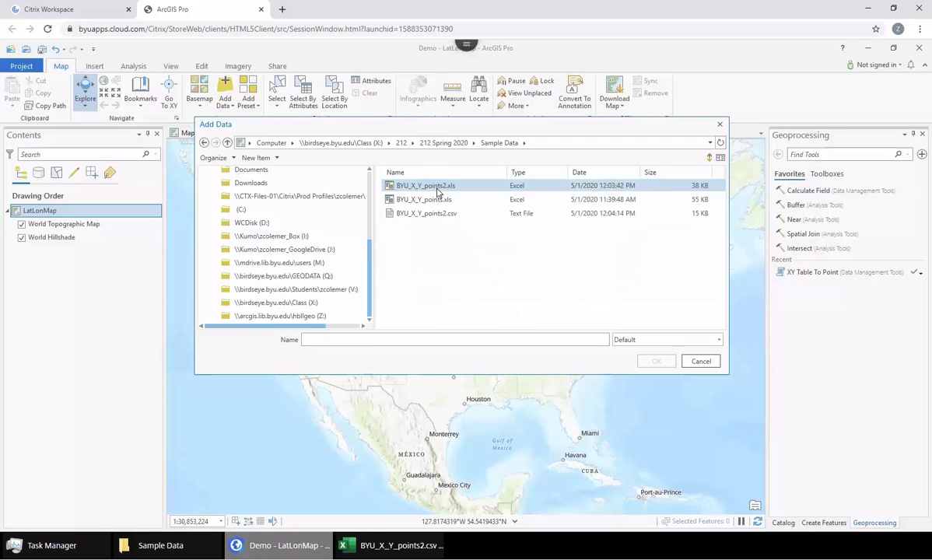
click(472, 218)
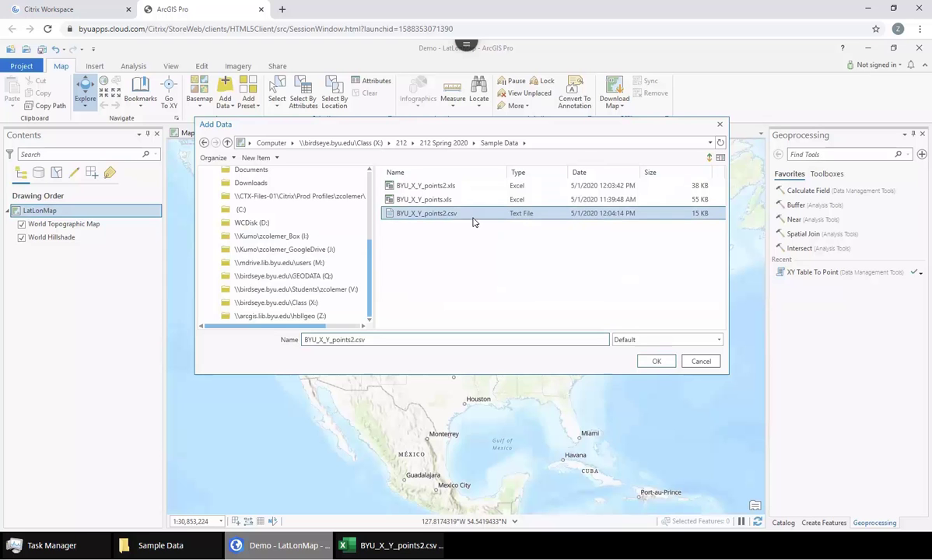
click(656, 361)
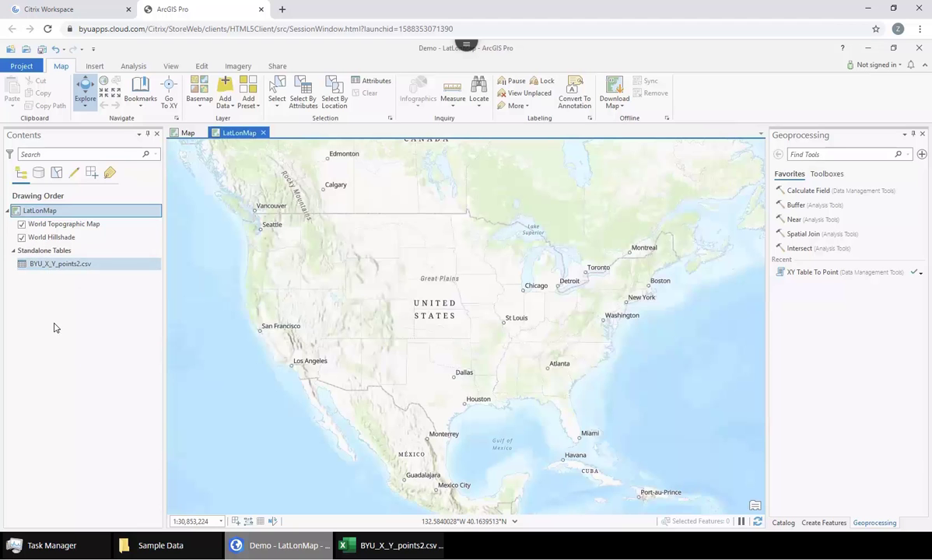
Open the BYU_X_Y_points2.csv attribute table from Contents
drag(447, 316, 509, 339)
scroll(374, 277, down, 3)
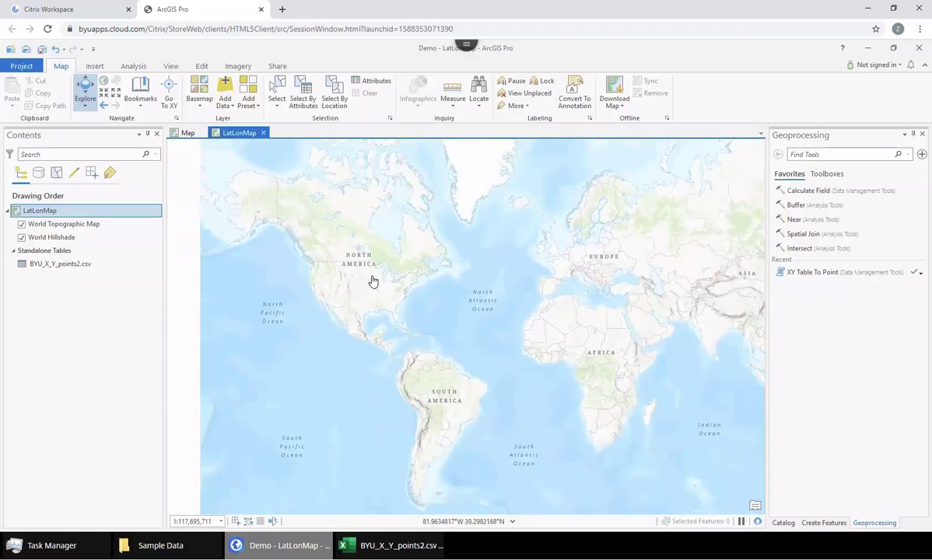
scroll(372, 279, up, 3)
drag(283, 274, 399, 277)
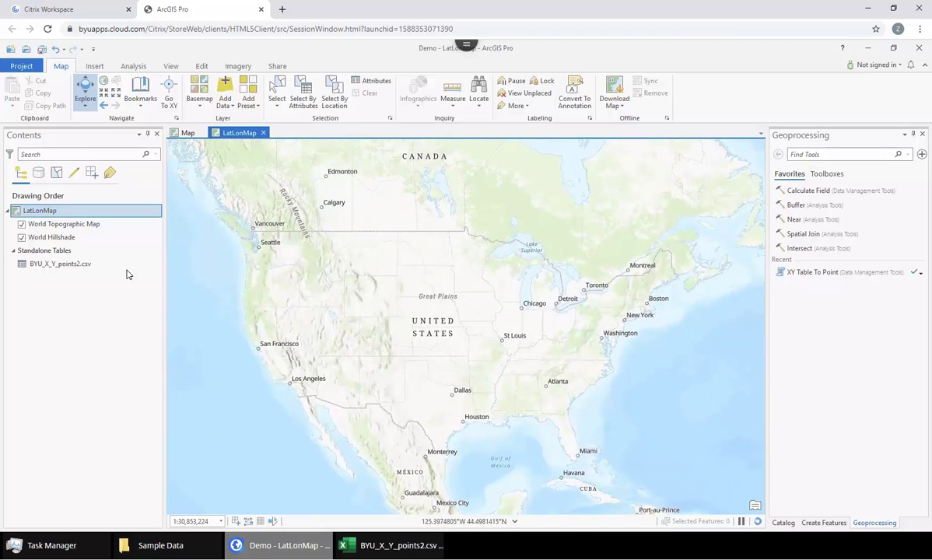
right_click(54, 270)
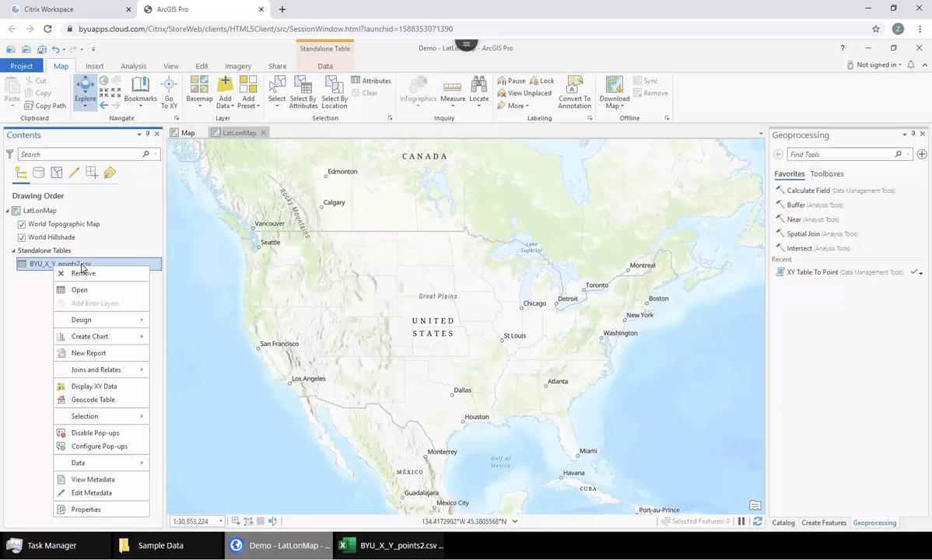
click(82, 290)
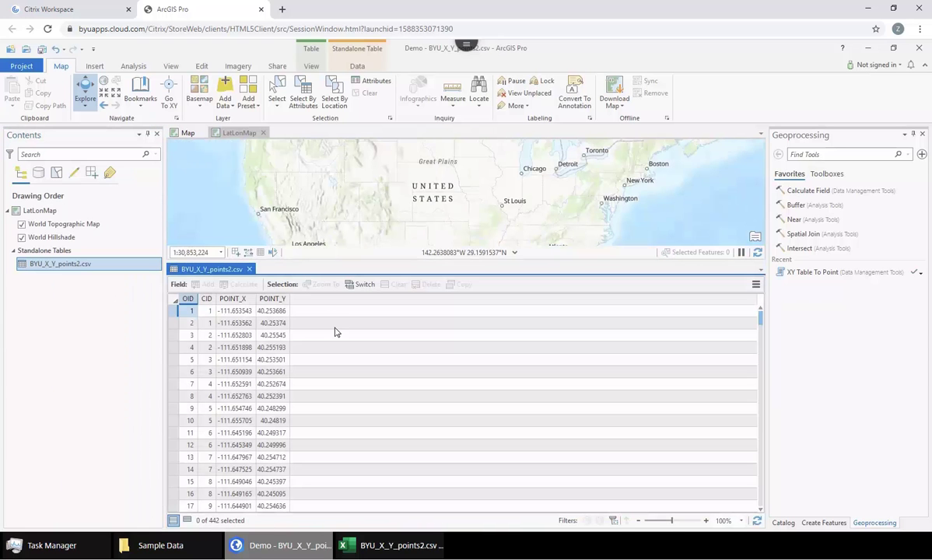
Inspect the first coordinate rows, close the table, and show the Add Data choices
click(173, 312)
click(175, 323)
click(176, 335)
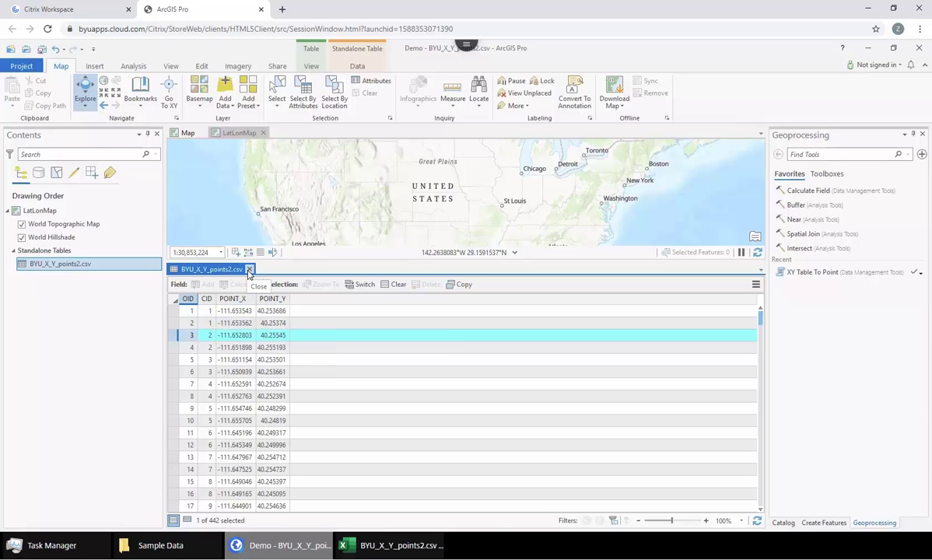
click(249, 270)
click(225, 97)
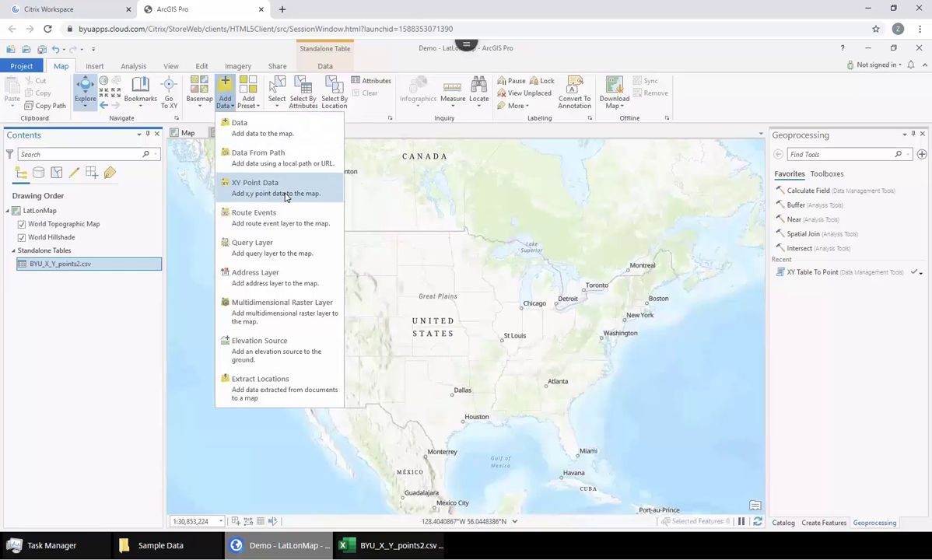
Dismiss the Add Data menu and launch Display XY Data on BYU_X_Y_points2.csv
click(118, 306)
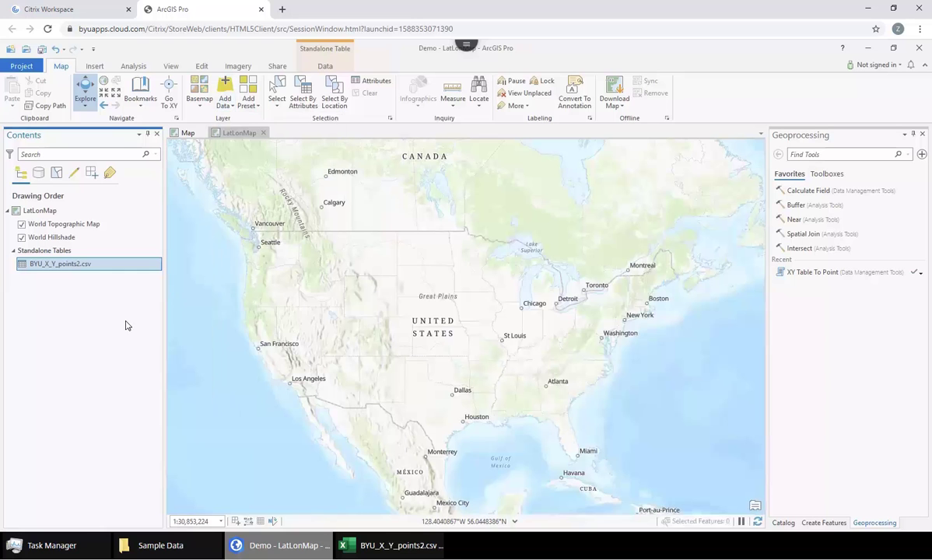
right_click(97, 266)
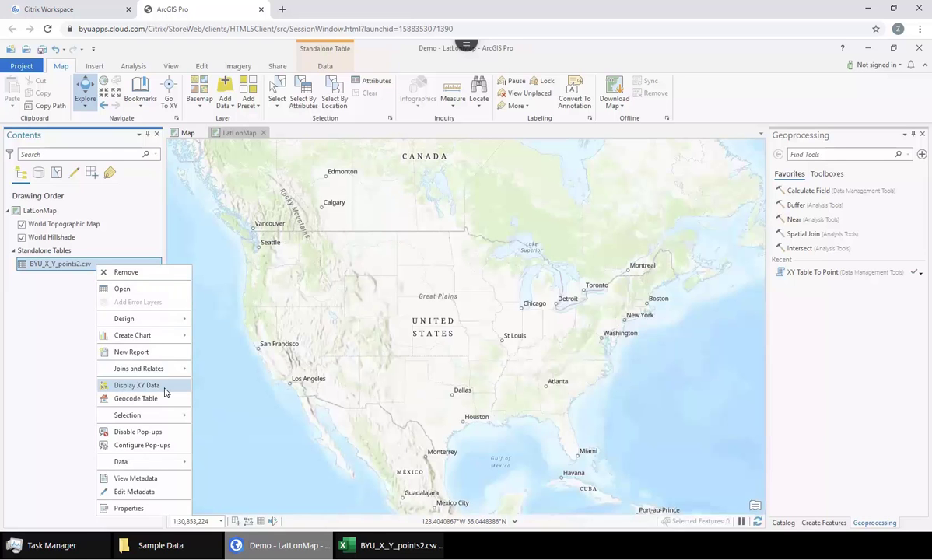
click(164, 388)
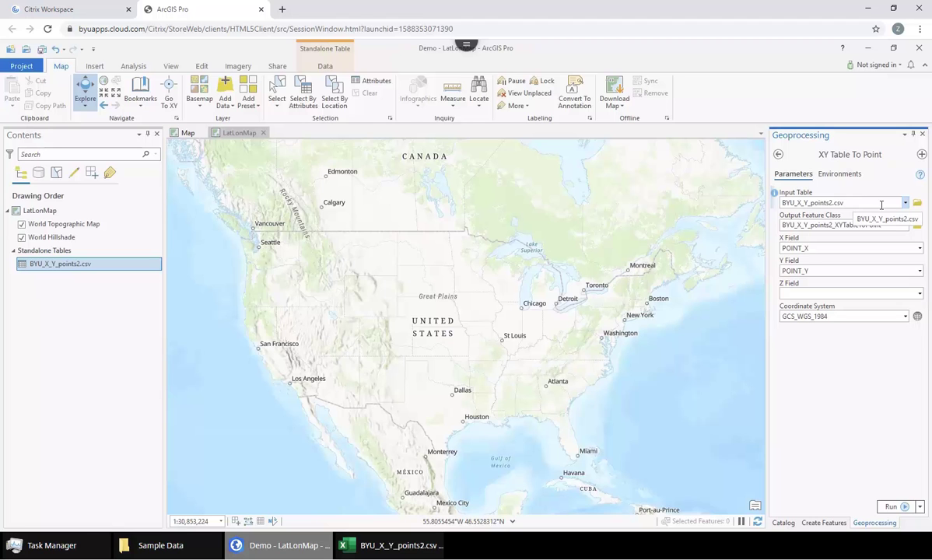
Keep BYU_X_Y_points2.csv as input and name the output feature class PointsTable
click(905, 204)
click(906, 205)
click(802, 226)
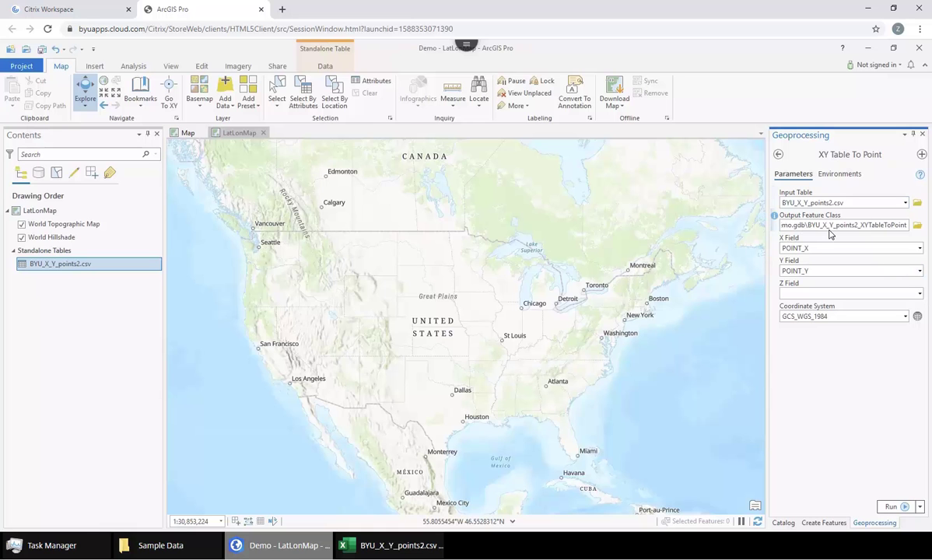
drag(825, 226, 930, 243)
key(BackSpace)
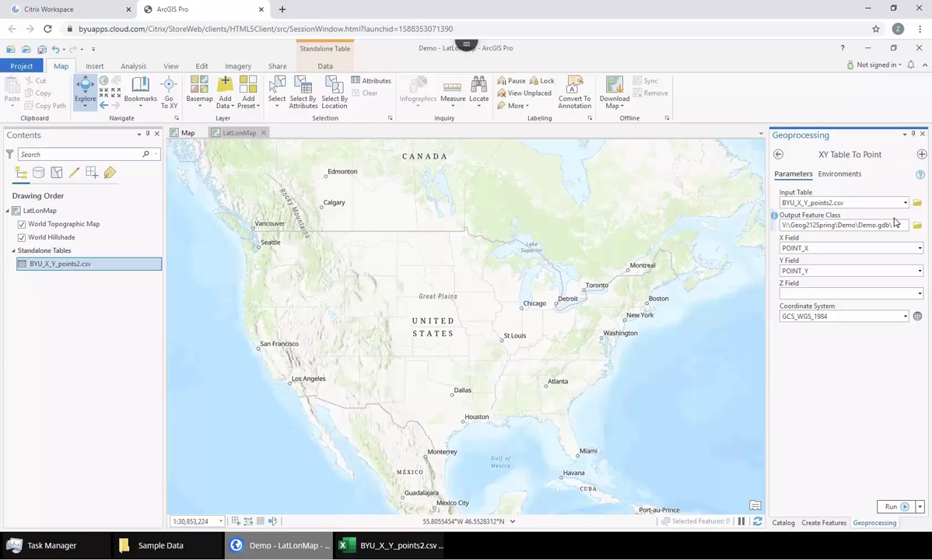
text(Points)
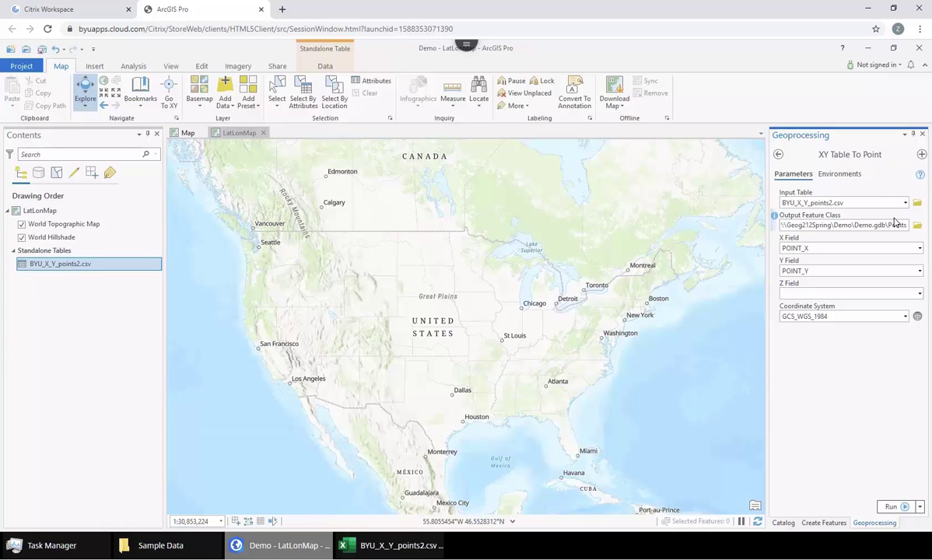
text(Table)
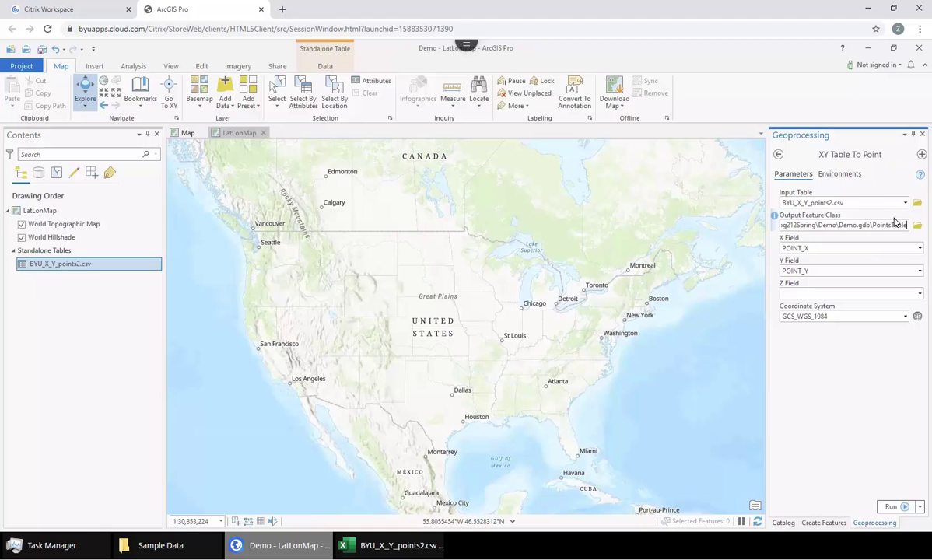
drag(895, 226, 891, 244)
click(885, 242)
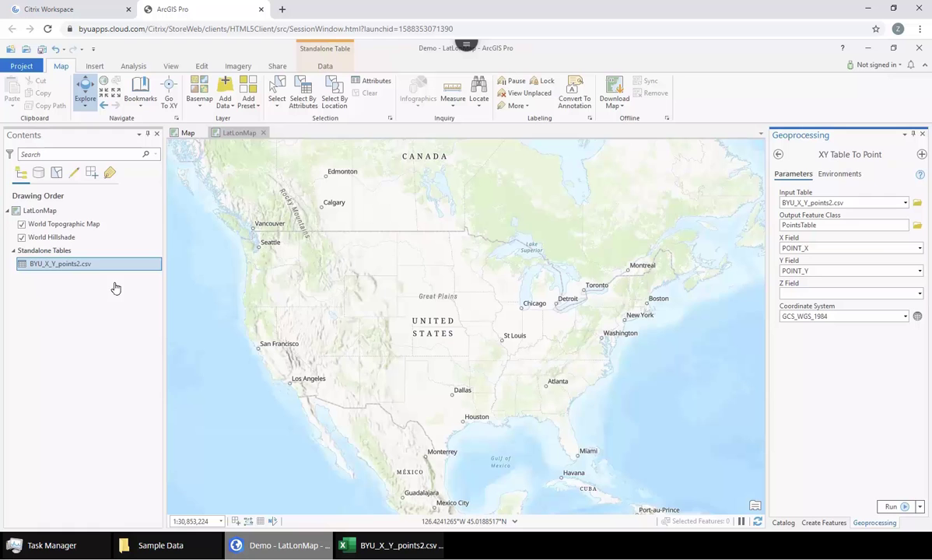
right_click(93, 268)
Open the CSV table and keep POINT_X as the X field
click(223, 297)
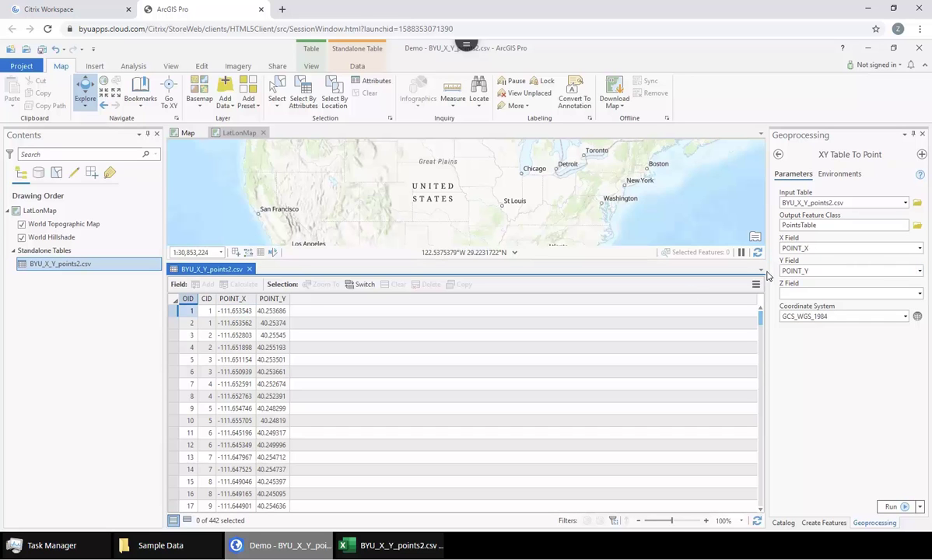
click(920, 248)
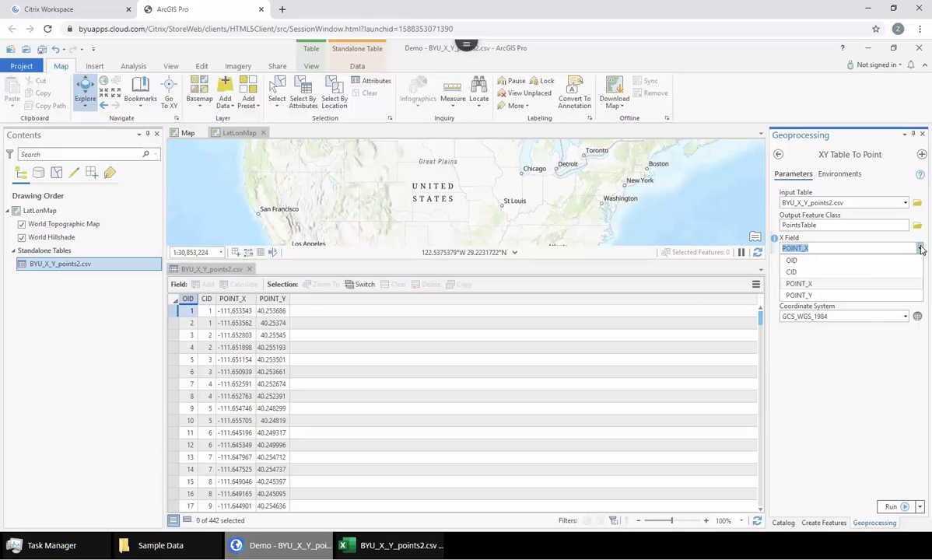
click(820, 285)
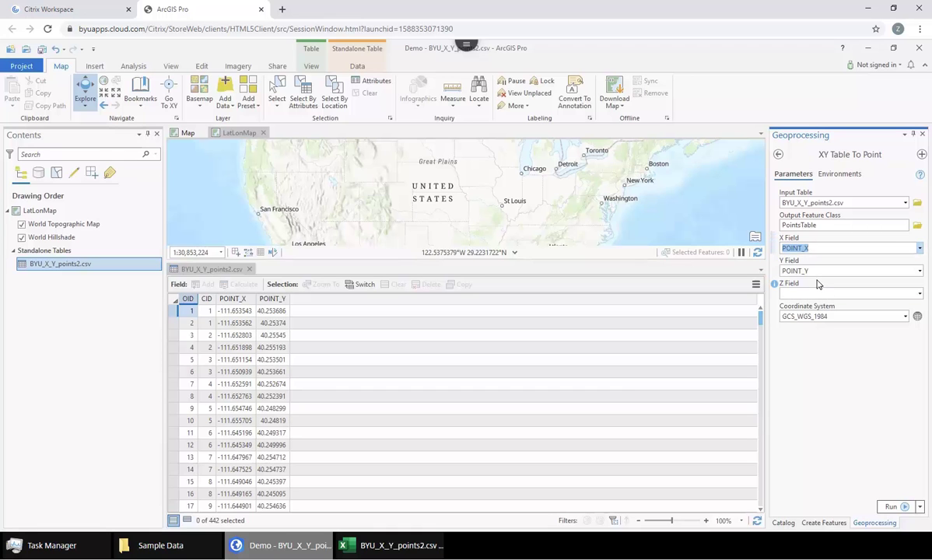
Widen the POINT_X and POINT_Y columns and keep GCS_WGS_1984 as the coordinate system
mouse_move(776, 286)
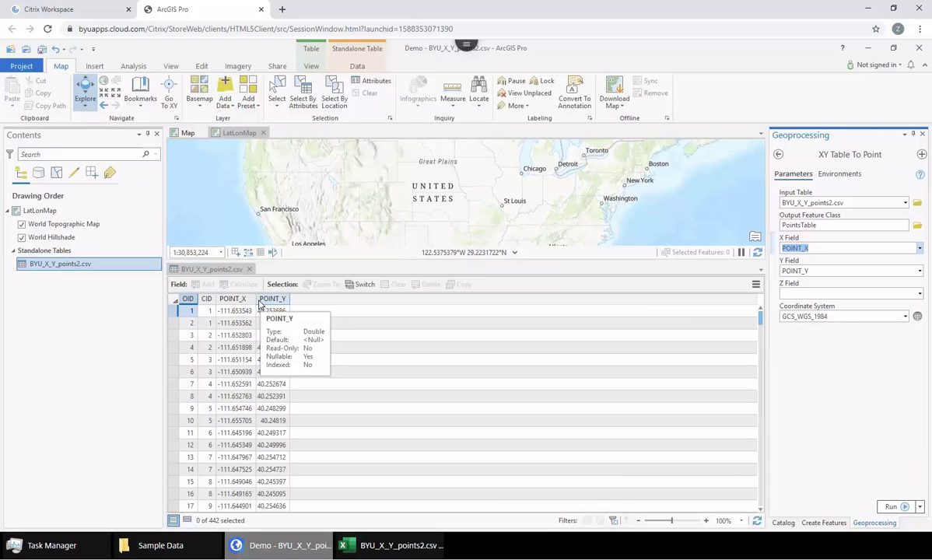
drag(255, 301, 320, 302)
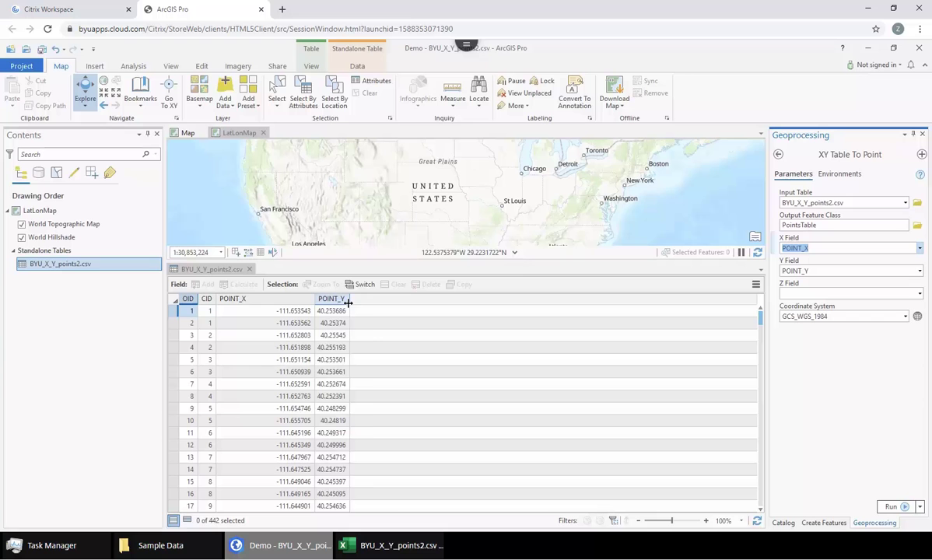
drag(395, 301, 417, 303)
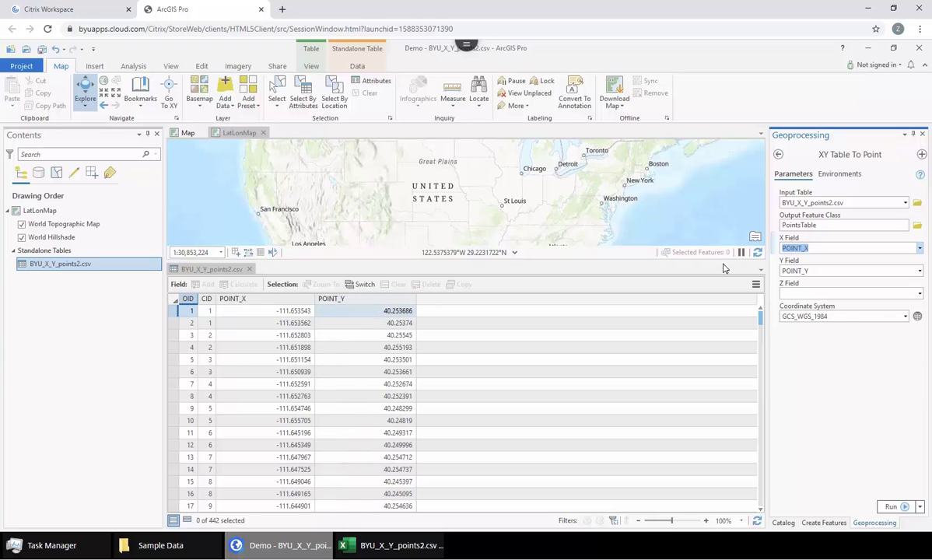
click(905, 318)
click(903, 317)
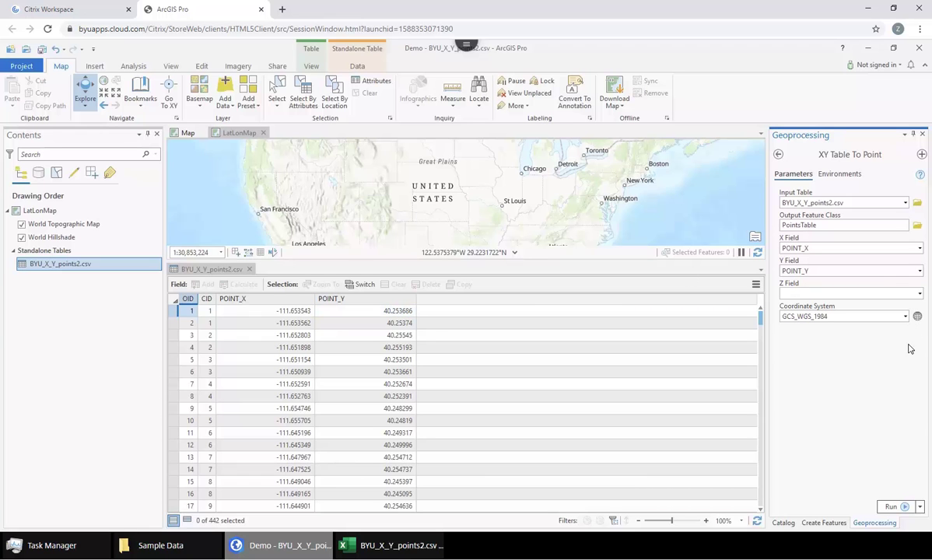
Run XY Table To Point to create PointsTable, then check row 1's POINT_Y value
click(891, 506)
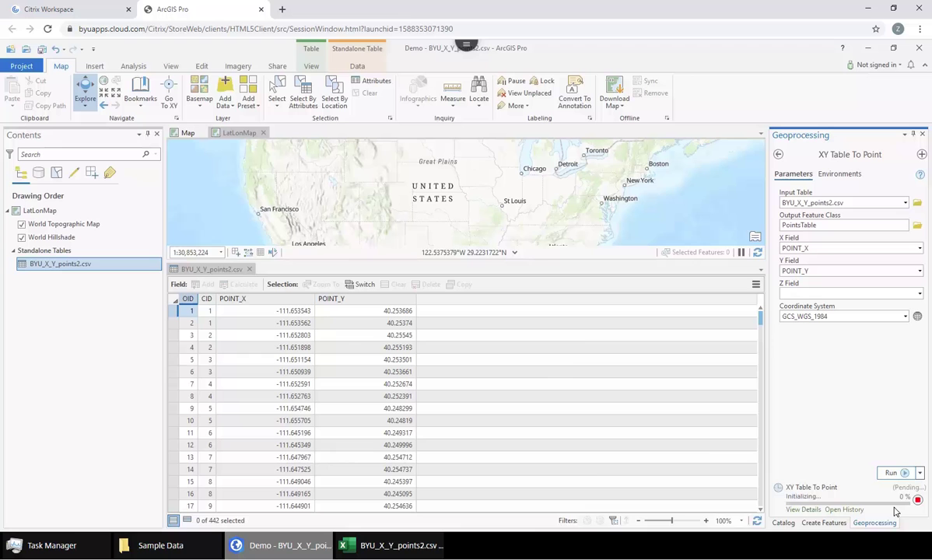
mouse_move(894, 511)
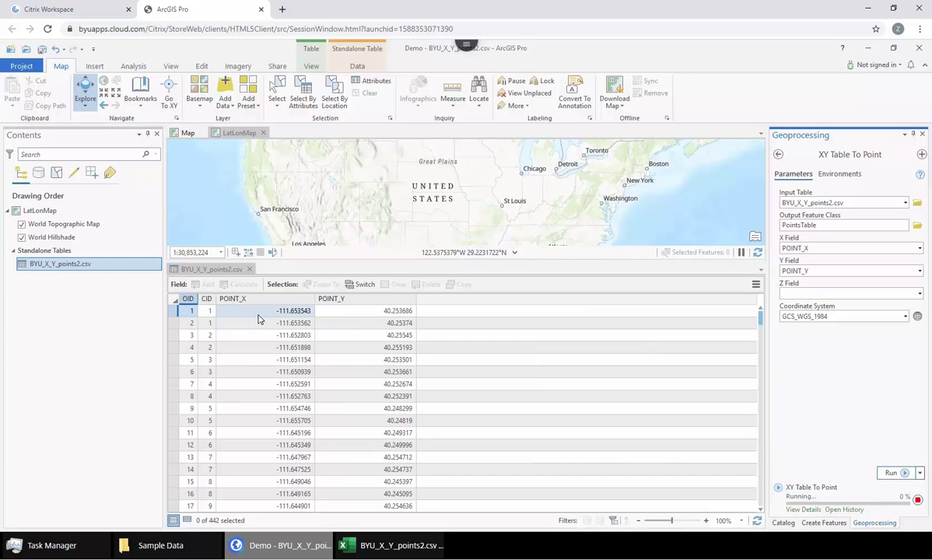
click(390, 311)
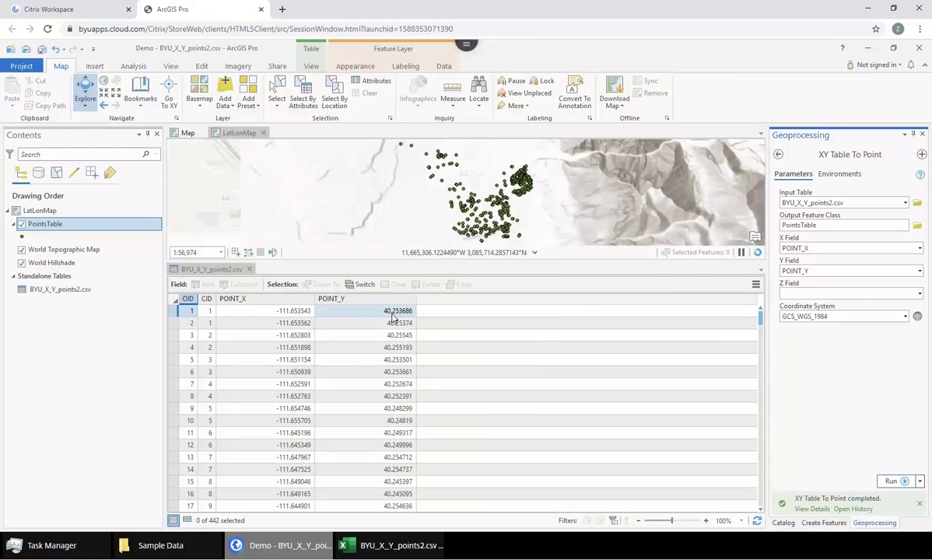
Zoom and pan LatLonMap to frame the PointsTable points on BYU campus
scroll(553, 197, down, 2)
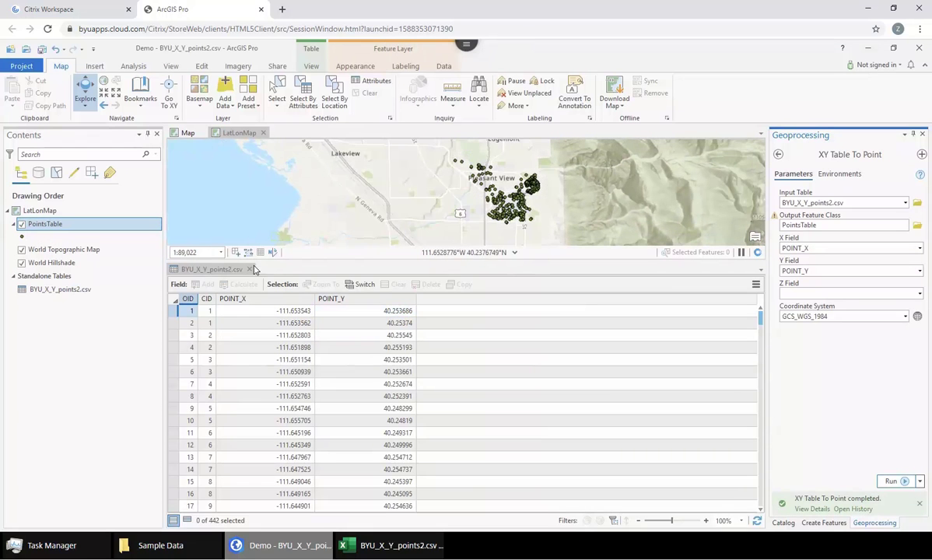
scroll(536, 297, up, 4)
scroll(536, 297, up, 3)
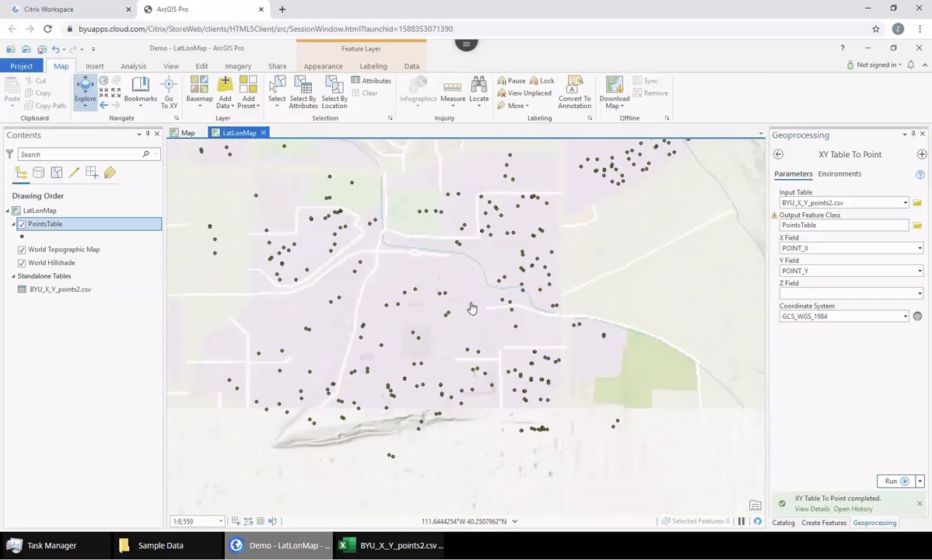
drag(429, 284, 537, 364)
scroll(537, 342, down, 2)
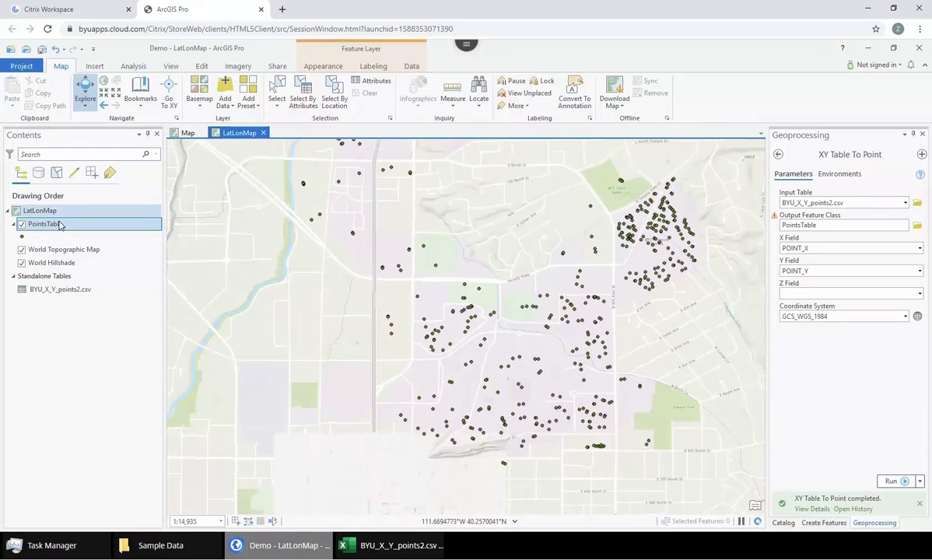